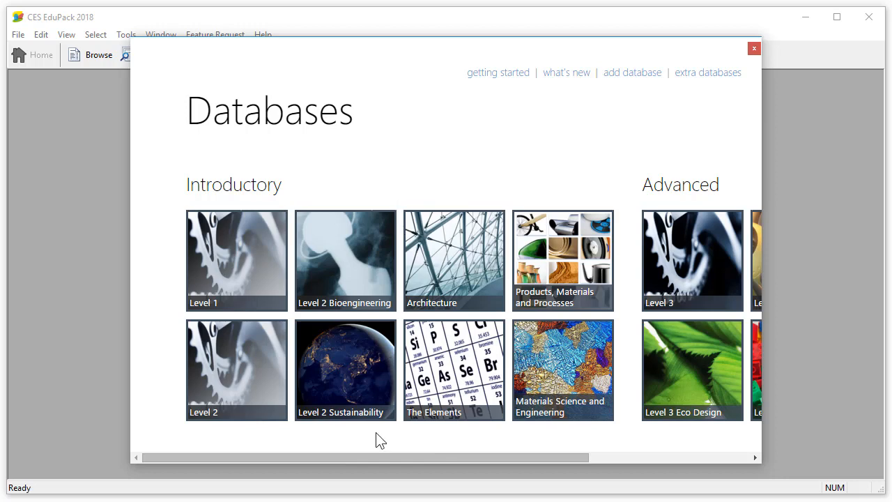
Open the Level 3 Eco Design database and start the Synthesizer's Balanced sandwich panel model
left_click_drag(374, 458, 550, 455)
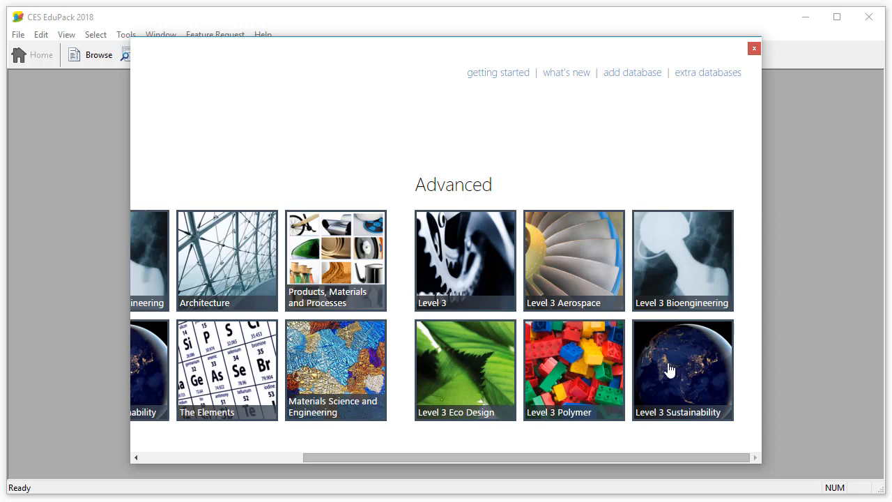
left_click(472, 378)
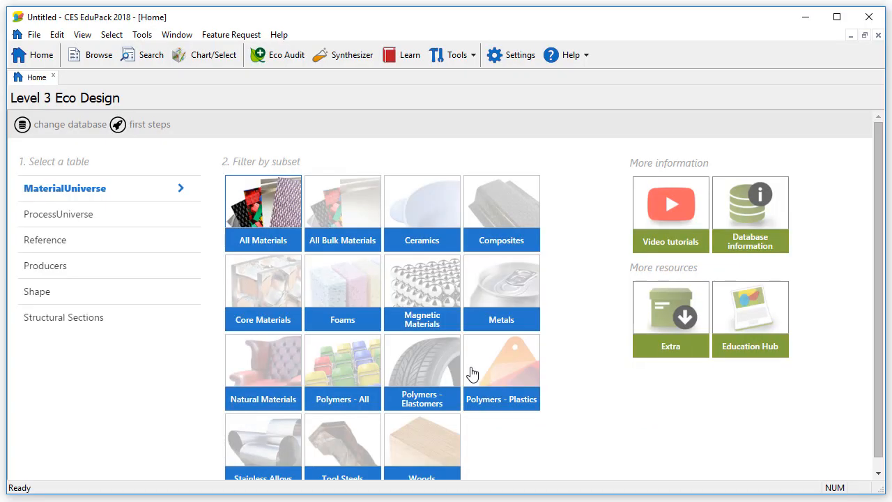
left_click(367, 60)
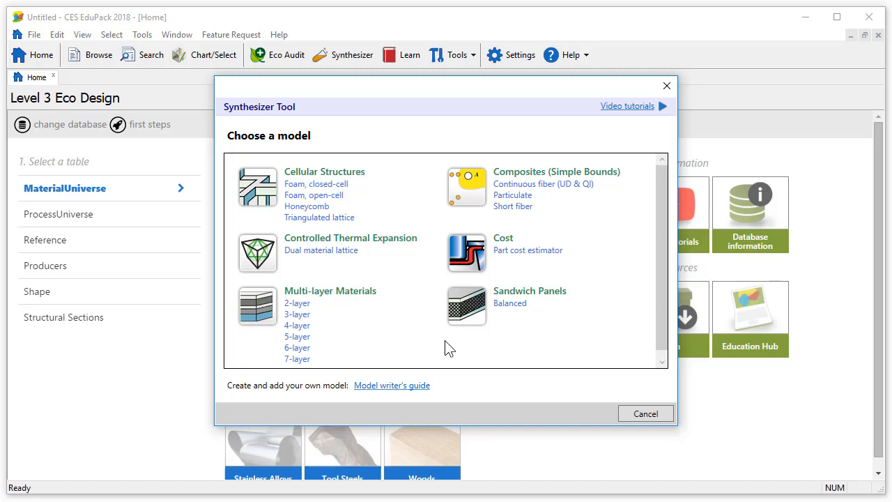
left_click(511, 305)
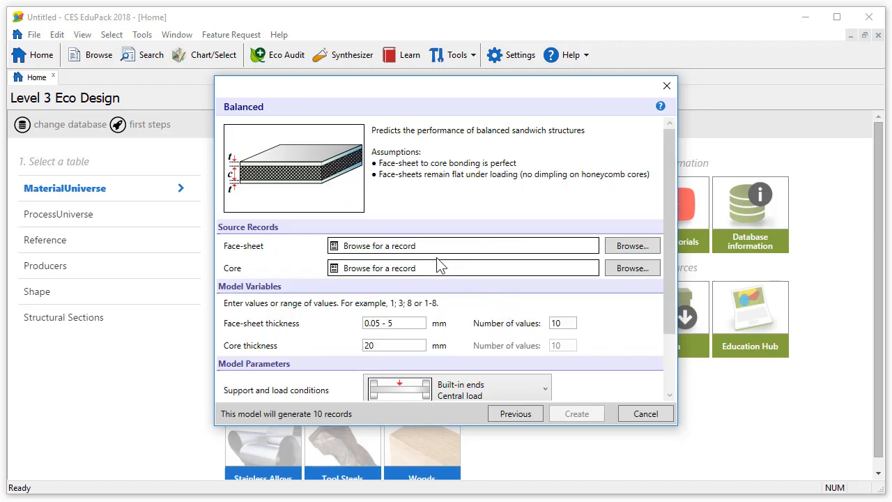
Assign the wrought 7000 series record Aluminum, 7075, T6 as the sandwich panel's face-sheet source
left_click(657, 256)
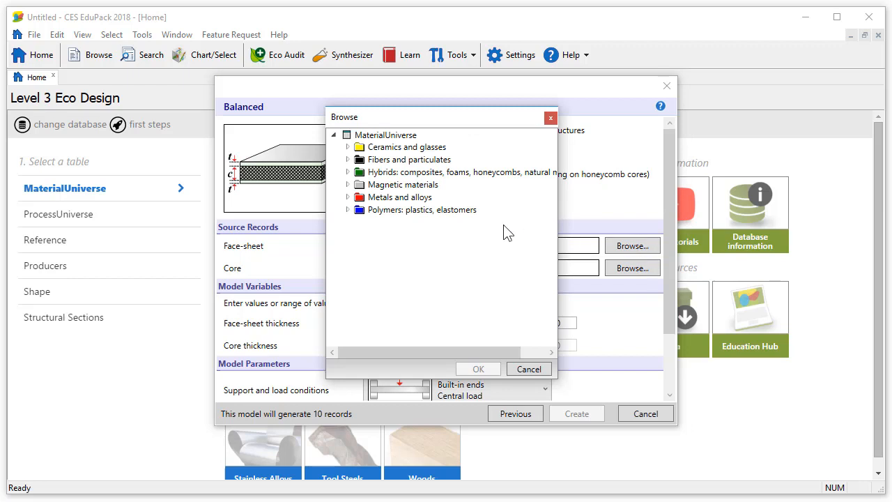
left_click(348, 197)
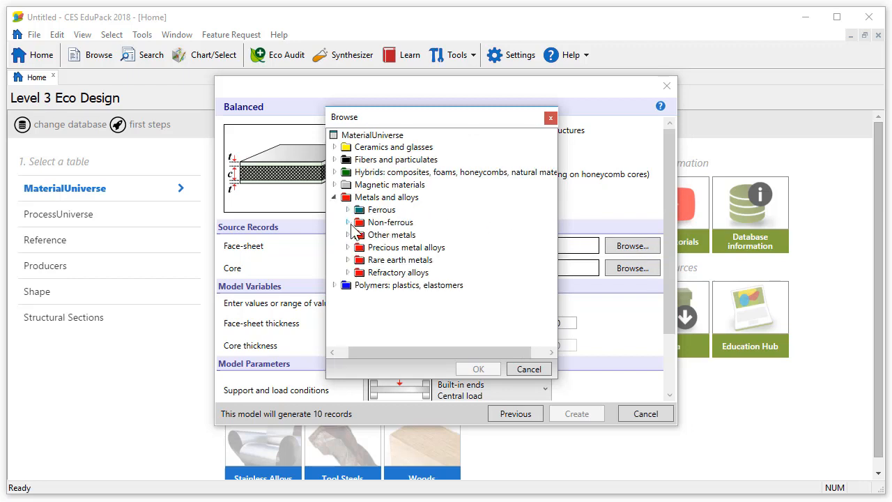
left_click(349, 223)
left_click(348, 202)
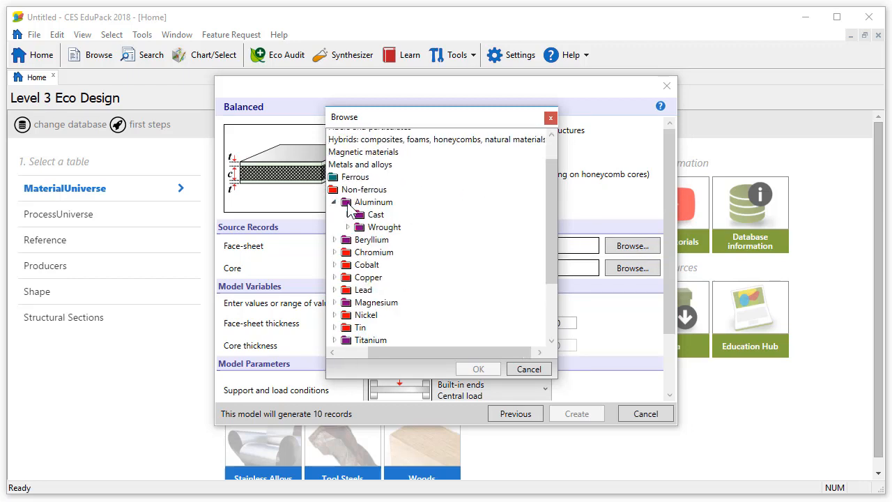
left_click(345, 228)
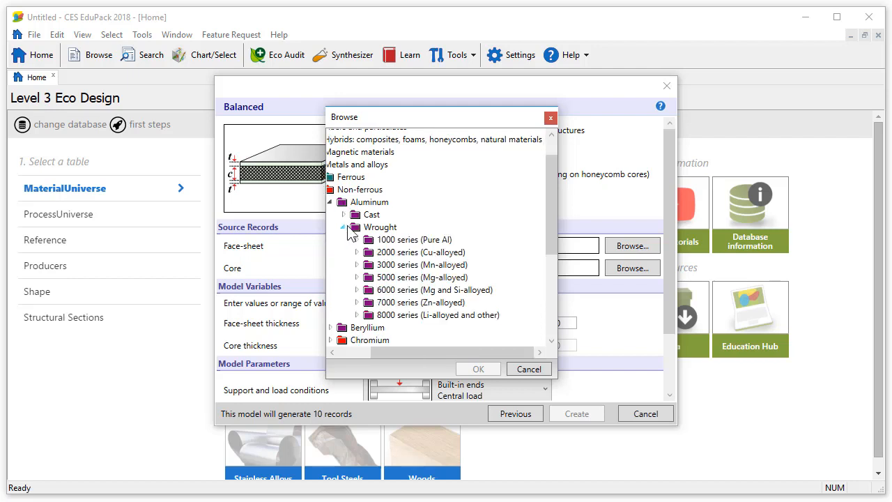
left_click(356, 302)
left_click(370, 265)
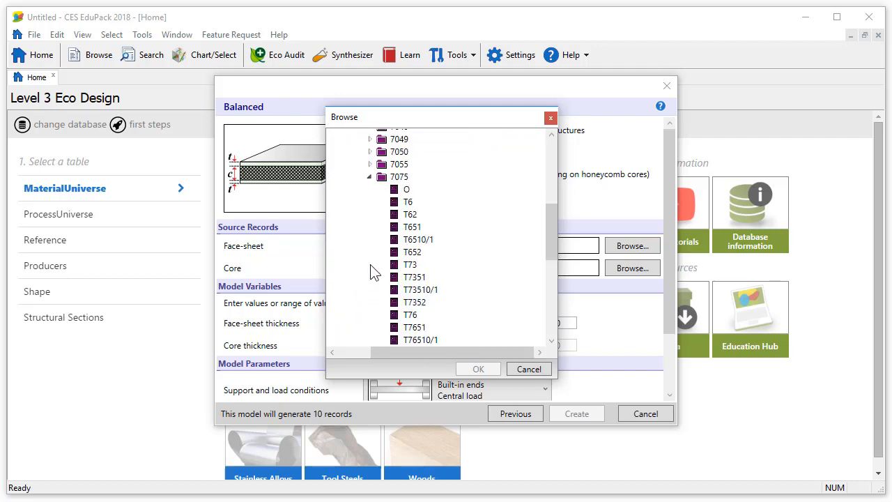
left_click(405, 202)
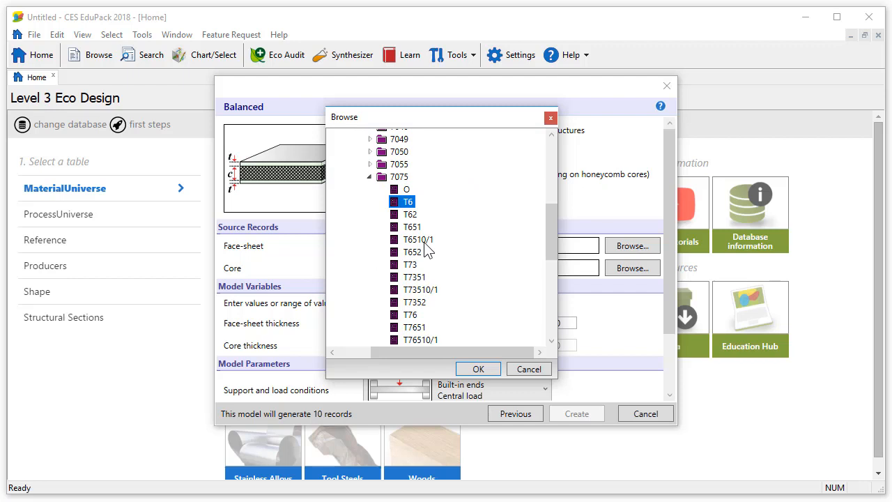
left_click(480, 368)
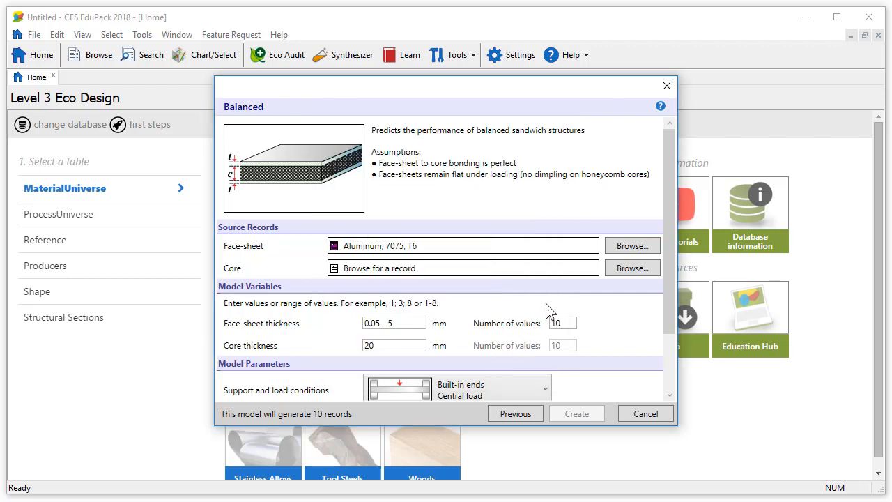
Assign the rigid polymer foam record PVC cross-linked foam (rigid, closed cell, AC 0.040) as the panel's core source
left_click(656, 268)
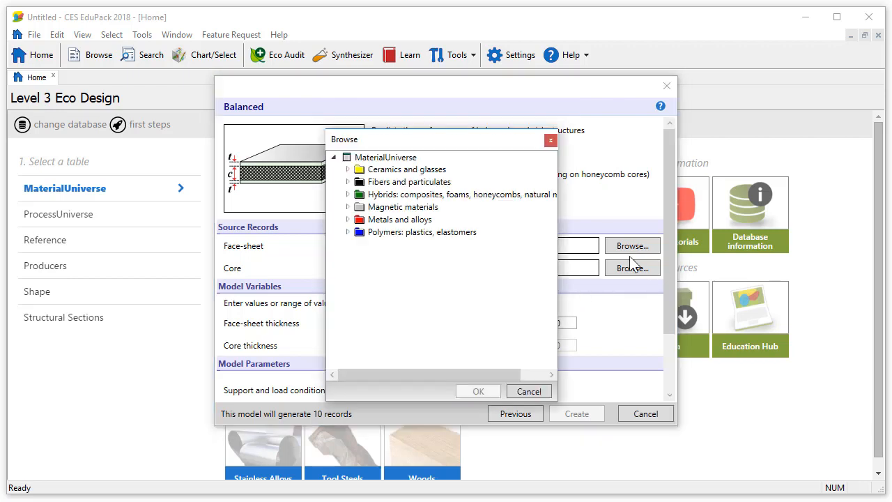
left_click(348, 195)
left_click(360, 219)
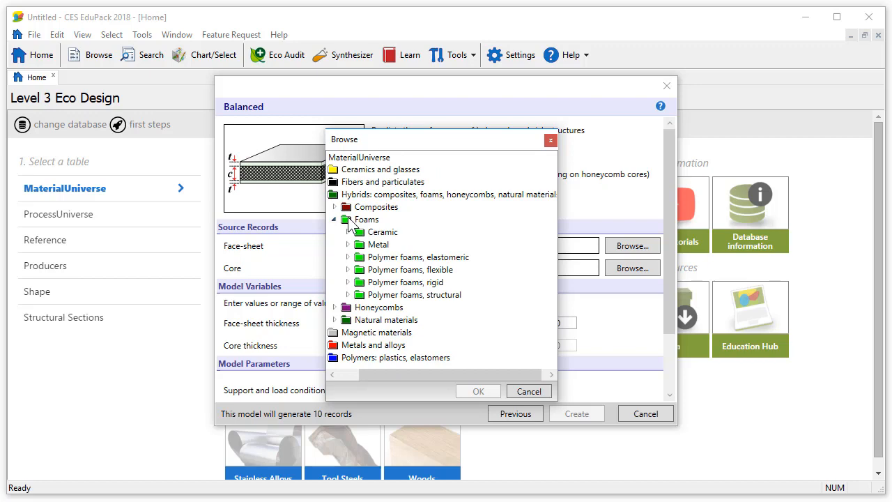
left_click(348, 282)
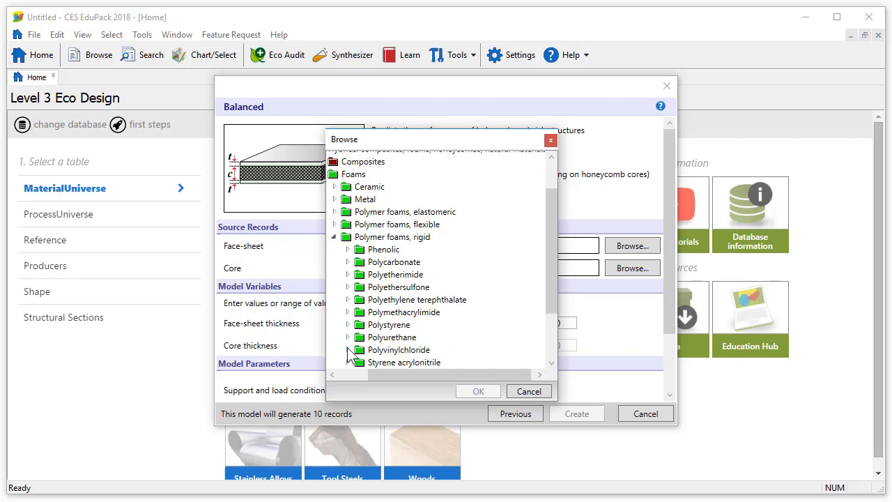
left_click(348, 350)
left_click(435, 170)
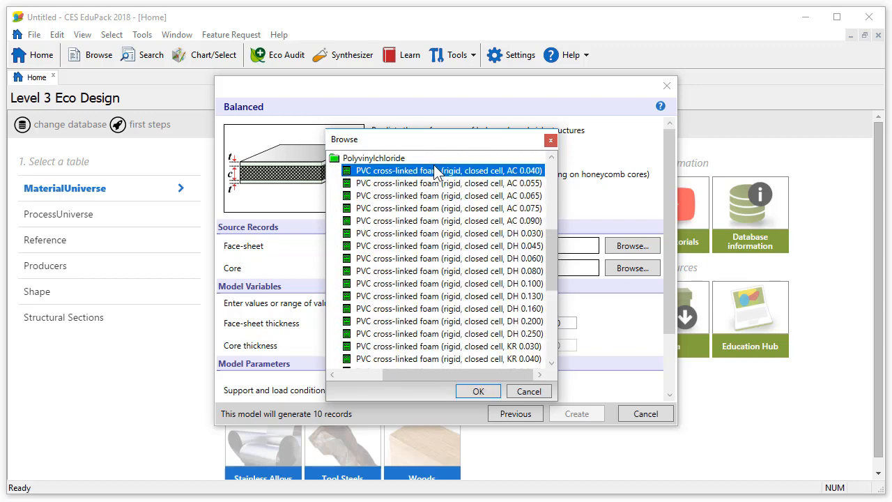
left_click(478, 392)
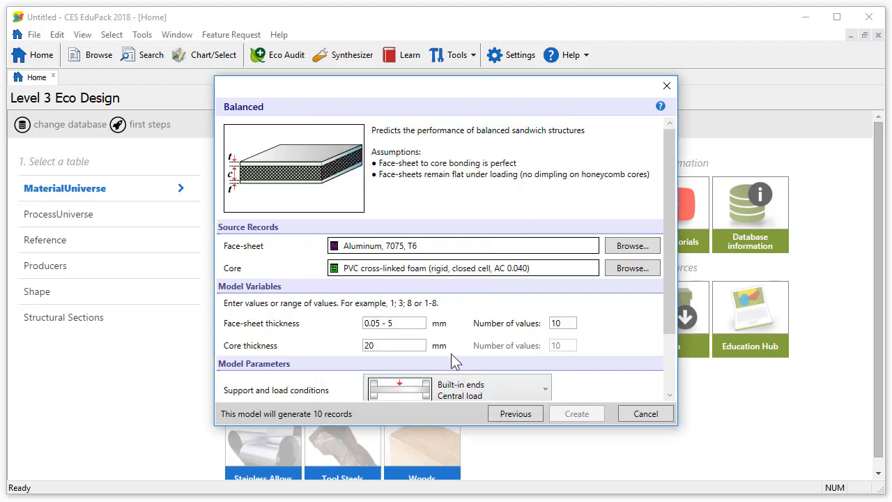
Set the face-sheet thickness range to 0.1-3 mm with 3 values
left_click_drag(405, 323, 365, 324)
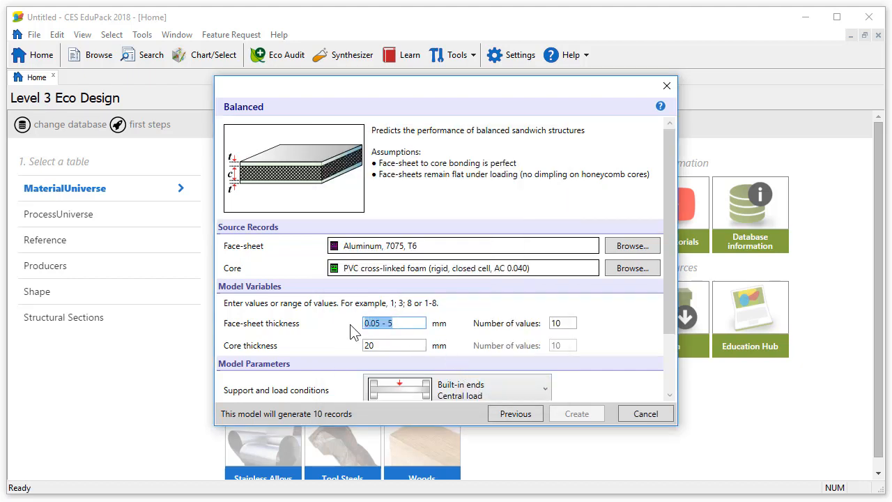
type("0.1")
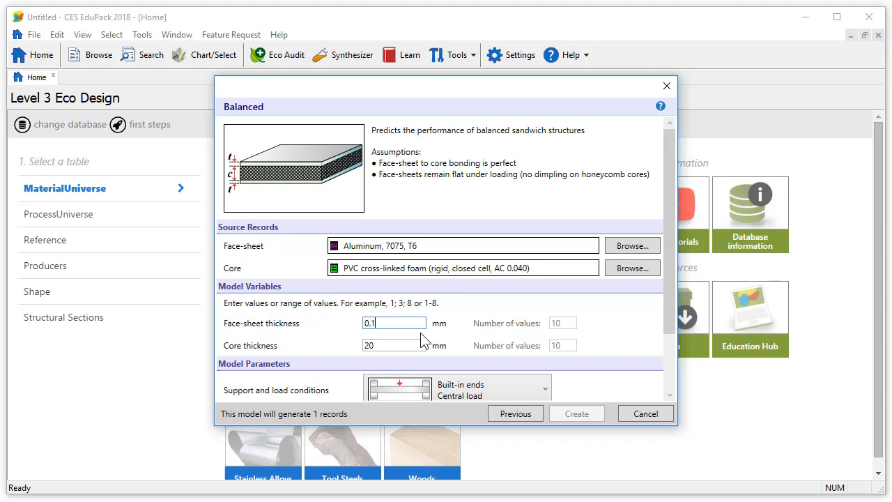
type("-3")
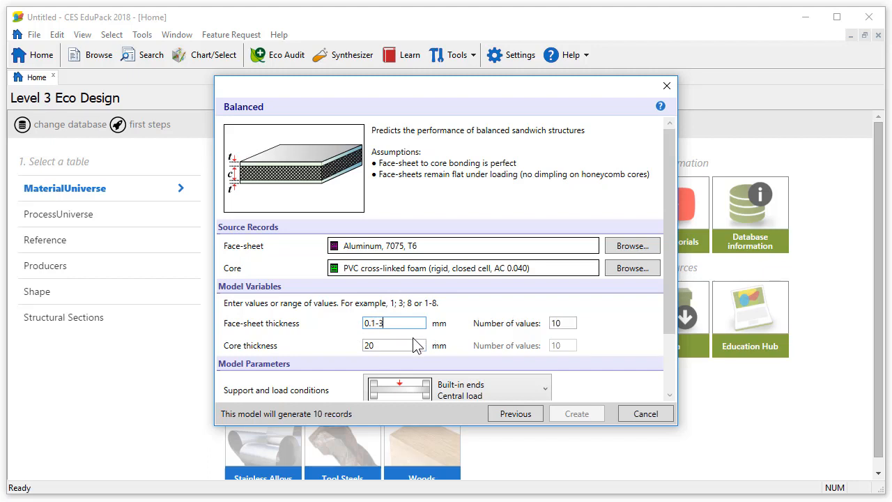
left_click_drag(565, 319, 548, 325)
type("3")
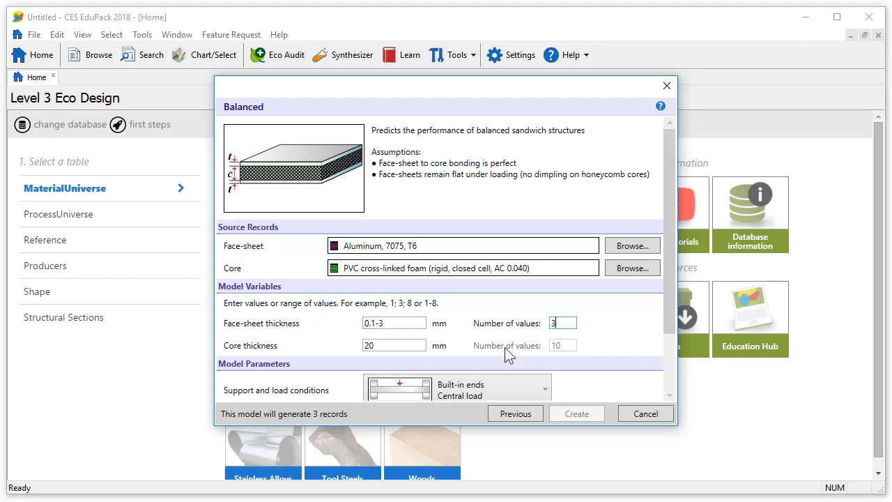
Set the core thickness range to 10-50 mm with 5 values
left_click_drag(396, 345, 368, 345)
type("10-50")
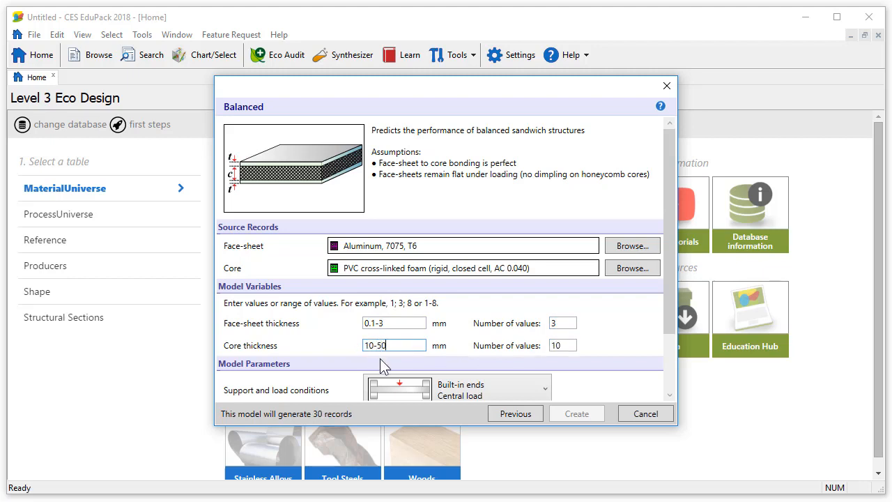
left_click_drag(563, 345, 527, 345)
type("5")
Set the support and load conditions to Simply supported, Central load
left_click_drag(664, 306, 668, 375)
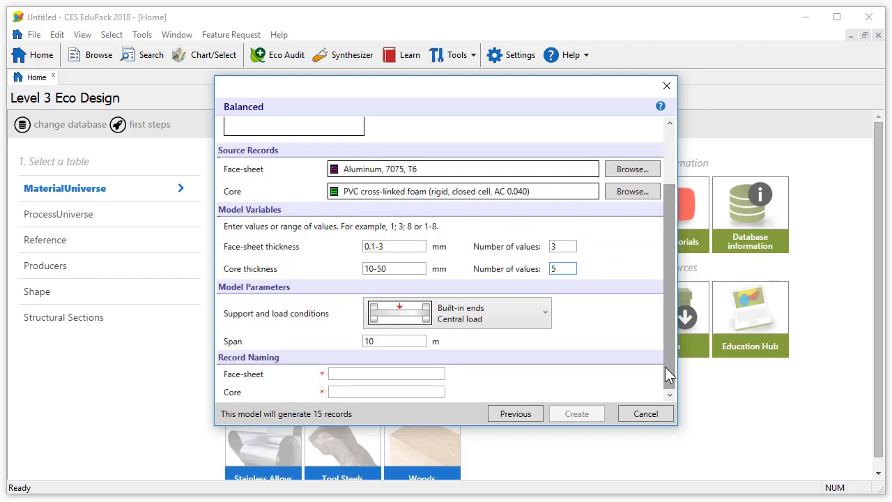
left_click(542, 321)
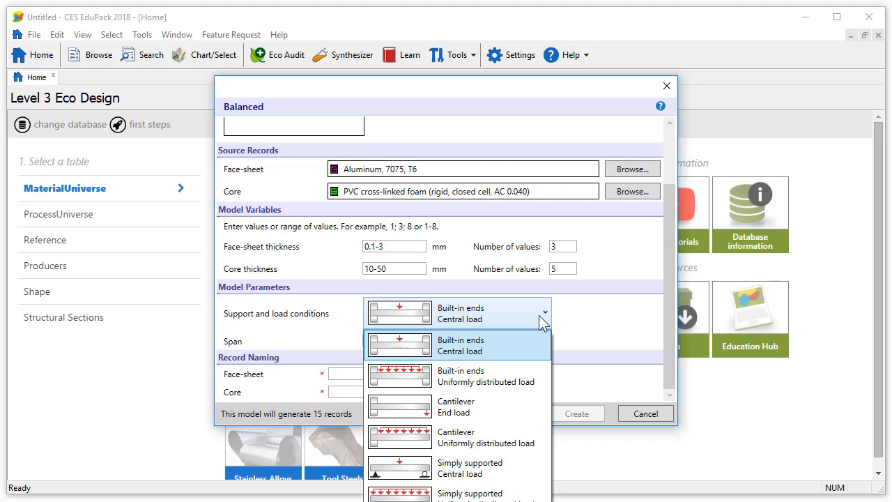
left_click(516, 459)
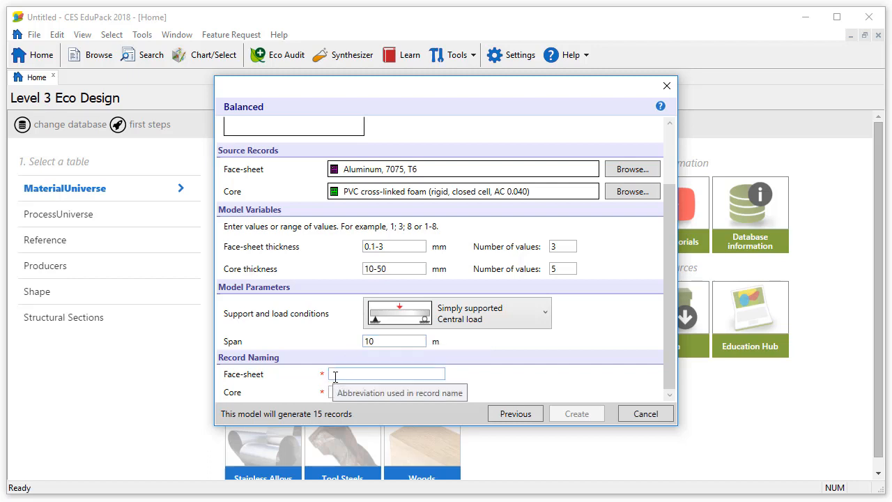
Name the face-sheet "aluminum" and the core "pvc" for the records, and create the synthesized sandwich panel records
left_click(421, 375)
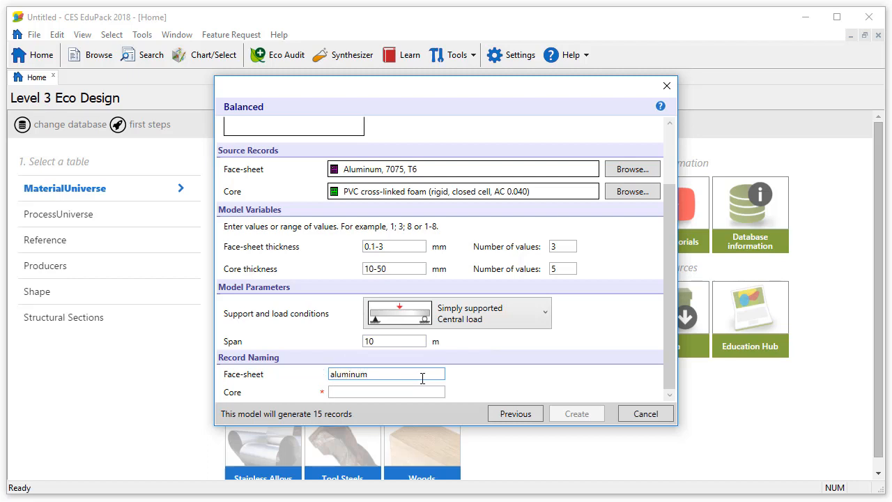
left_click(420, 392)
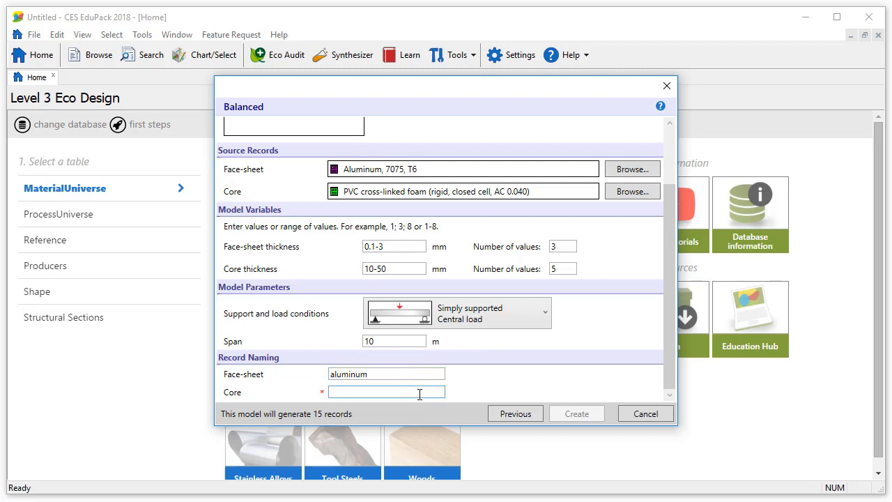
type("pvc")
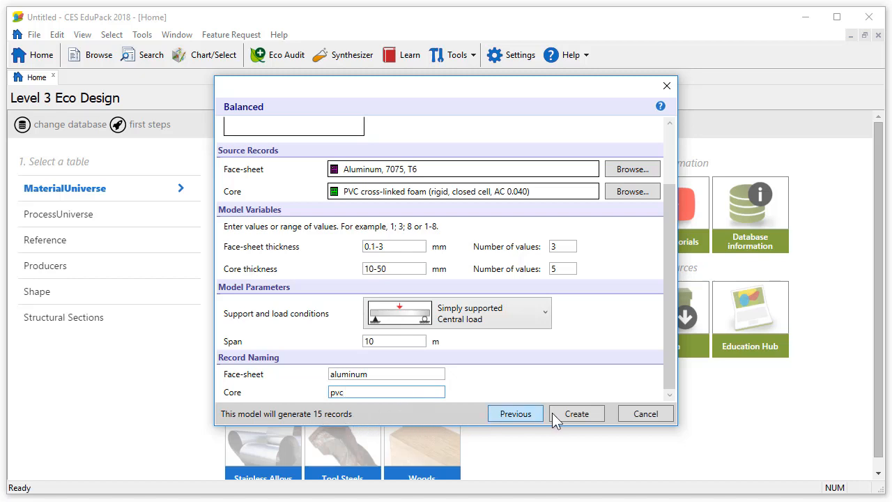
left_click(594, 413)
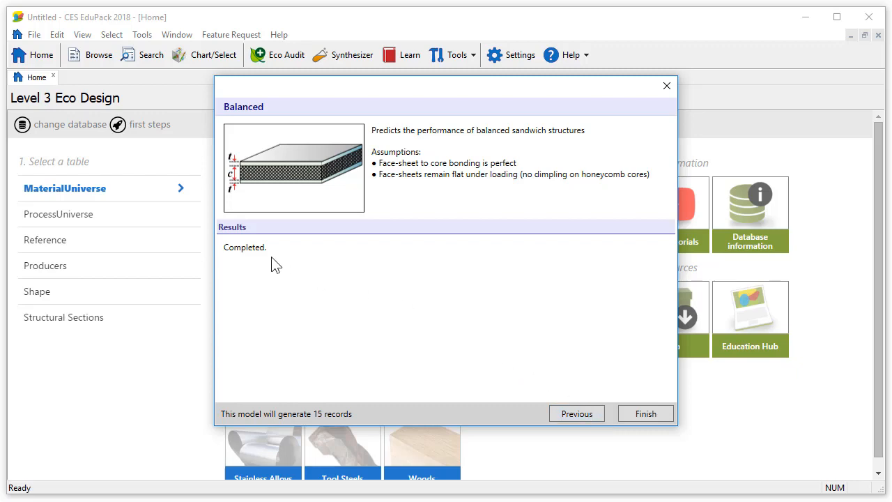
left_click(645, 414)
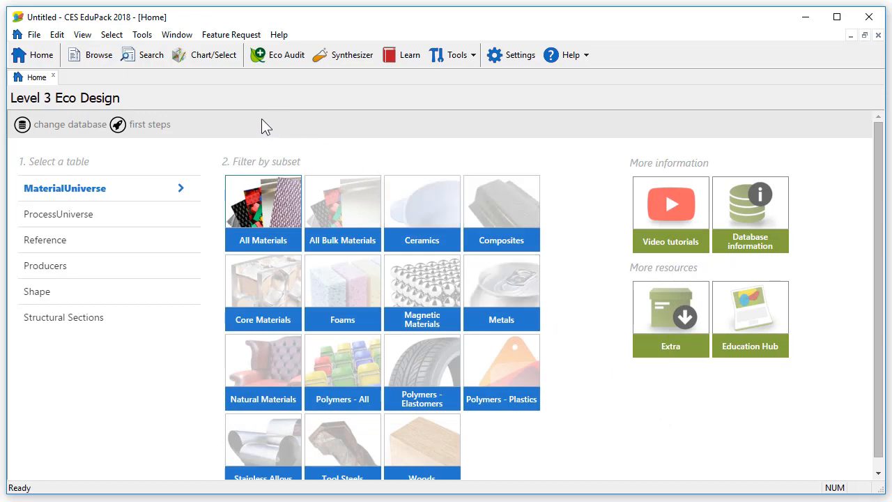
Open the synthesized record with 0.1mm aluminum face-sheets and 15mm pvc core from My records and review its datasheet through to the notes
left_click(108, 64)
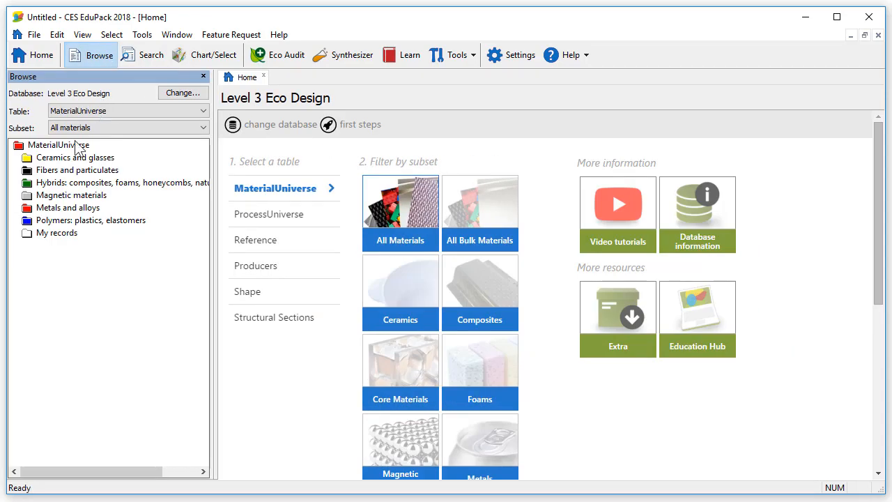
left_click(21, 237)
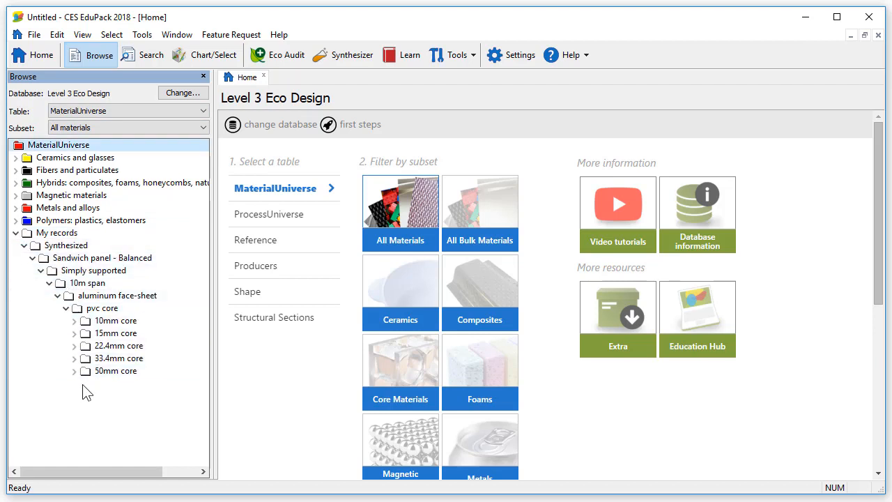
left_click(74, 333)
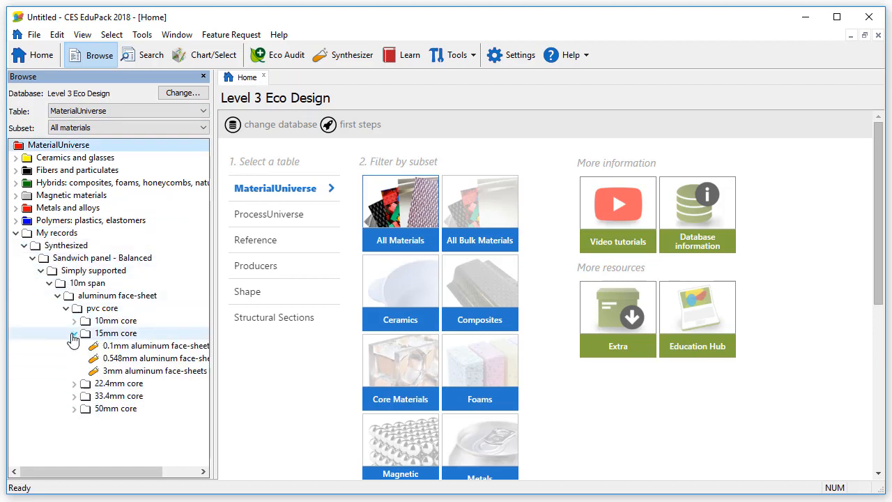
double_click(157, 345)
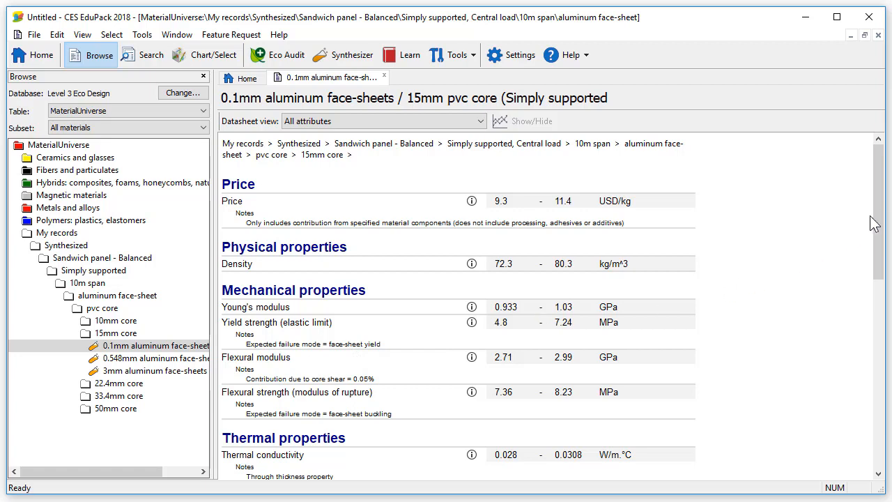
left_click_drag(878, 216, 879, 335)
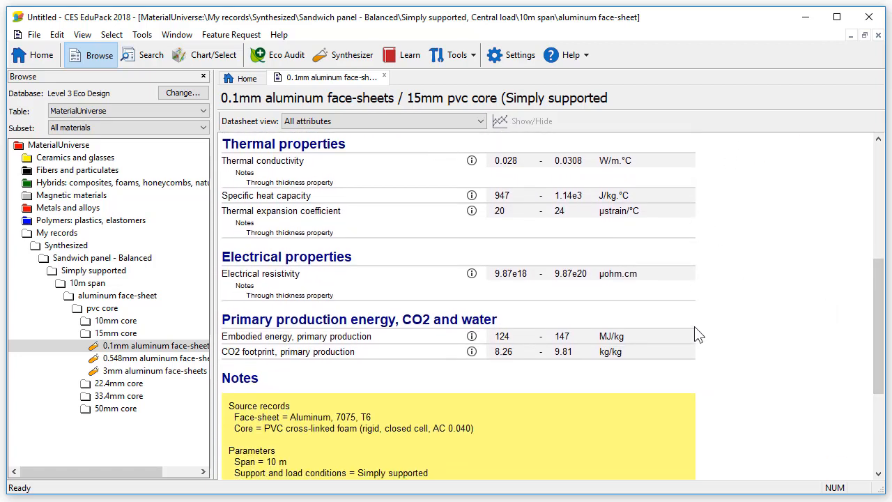
left_click_drag(876, 319, 874, 411)
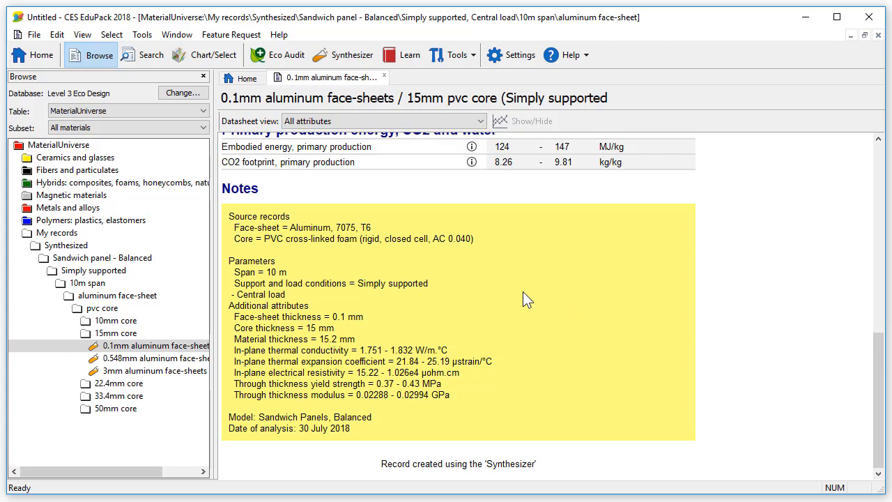
Begin defining a custom selection subset for Chart/Select and exclude all MaterialUniverse records from it
left_click(235, 59)
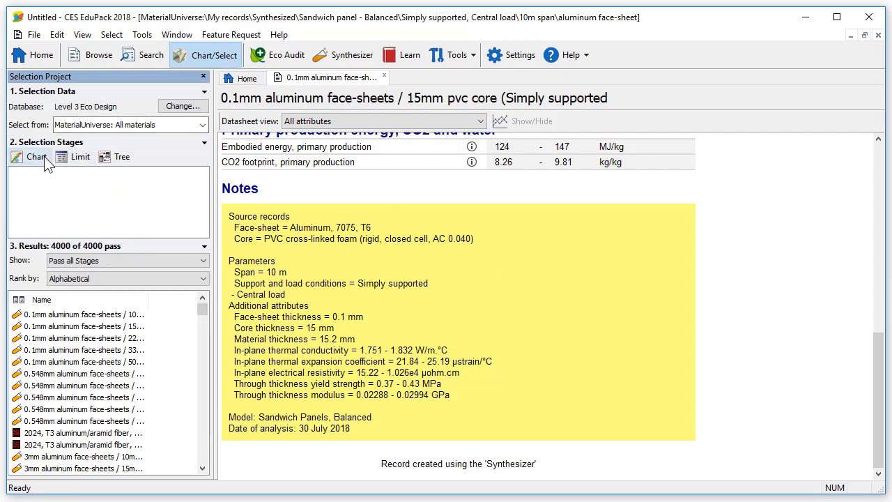
left_click(162, 124)
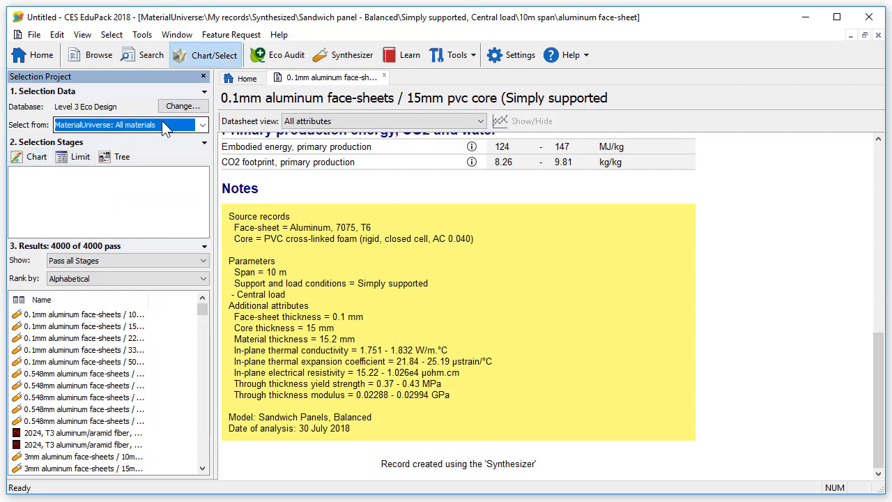
left_click(162, 123)
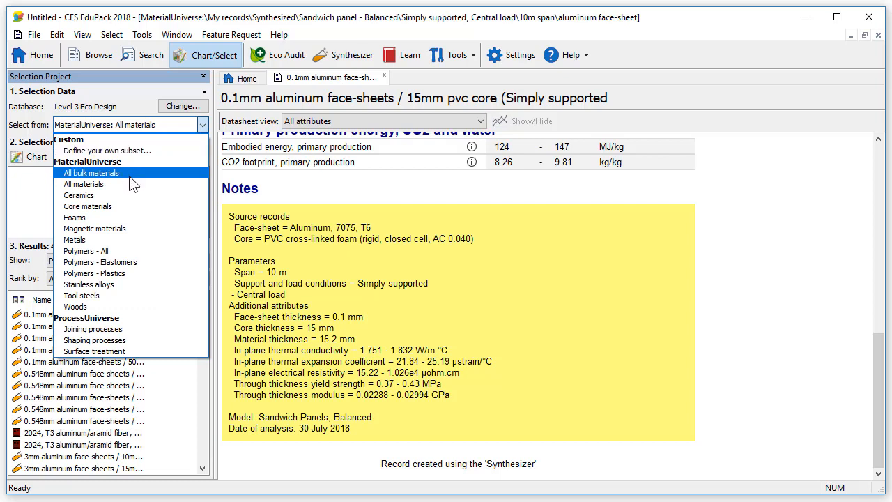
left_click(164, 150)
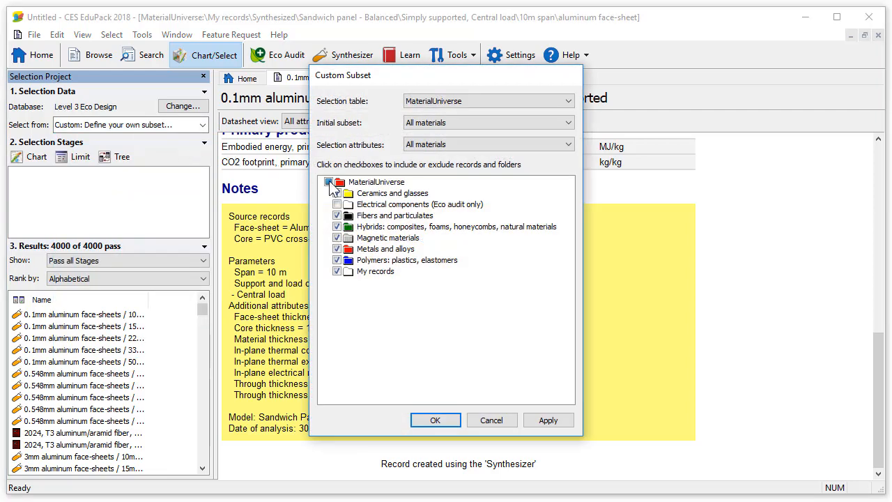
left_click(328, 182)
Include the T6 record of wrought aluminum 7075, from the non-ferrous 7000 series (Zn-alloyed), in the custom subset
left_click(325, 249)
left_click(334, 271)
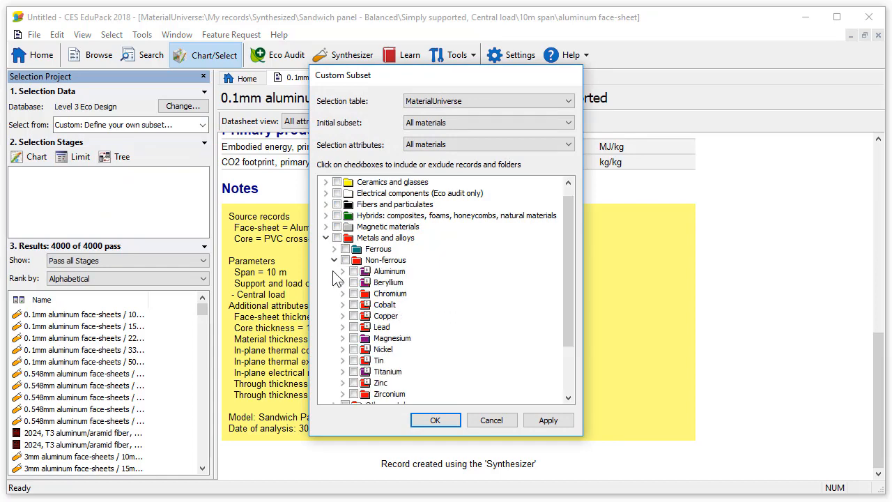
left_click(343, 271)
left_click(351, 293)
left_click(359, 360)
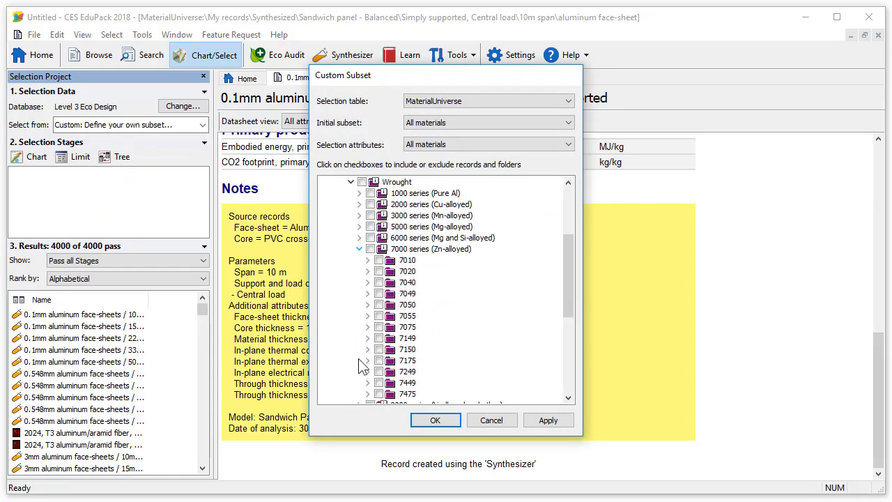
left_click(367, 327)
left_click(388, 271)
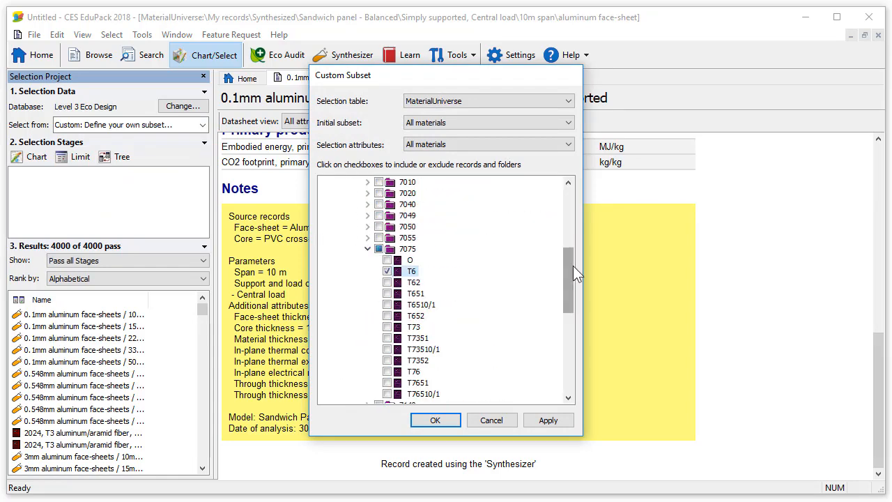
Include the PVC cross-linked foam core record (rigid, closed cell, 0.040) from the rigid polyvinylchloride polymer foams in the subset
left_click_drag(573, 265, 573, 207)
left_click(327, 249)
left_click(326, 227)
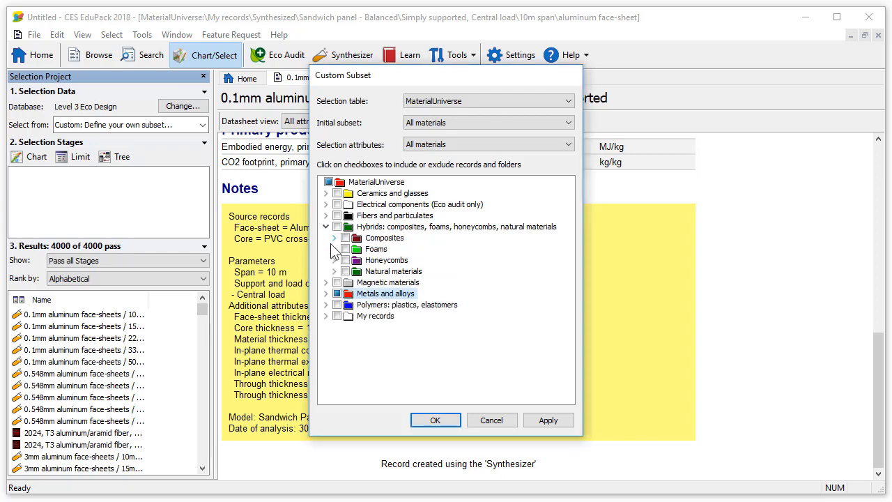
left_click(334, 249)
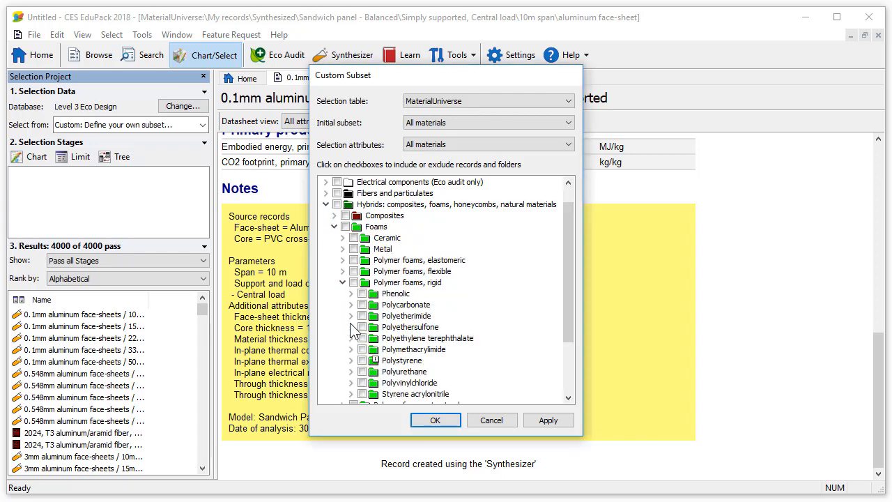
left_click(351, 382)
left_click_drag(566, 317, 566, 205)
Include the whole My records folder in the custom subset and accept the subset definition
left_click(333, 233)
left_click(326, 227)
left_click(337, 272)
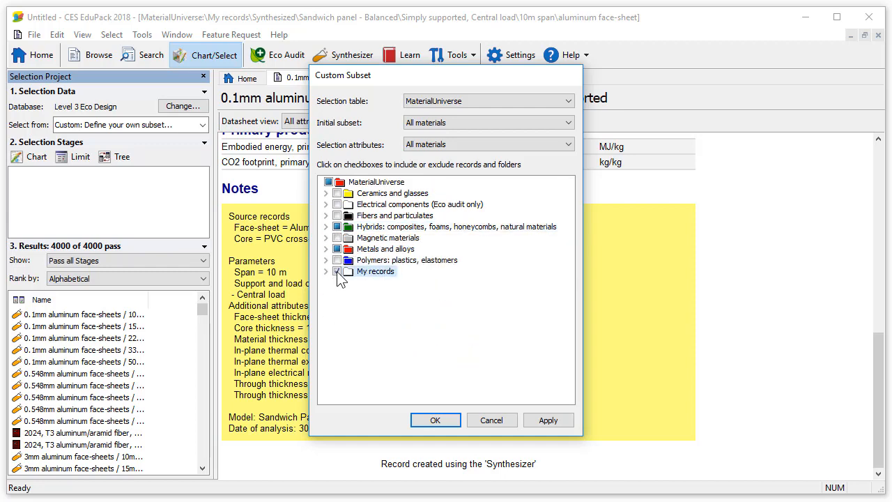
left_click(435, 419)
Start a new chart stage and assign Flexural modulus to the Y-axis
left_click(32, 157)
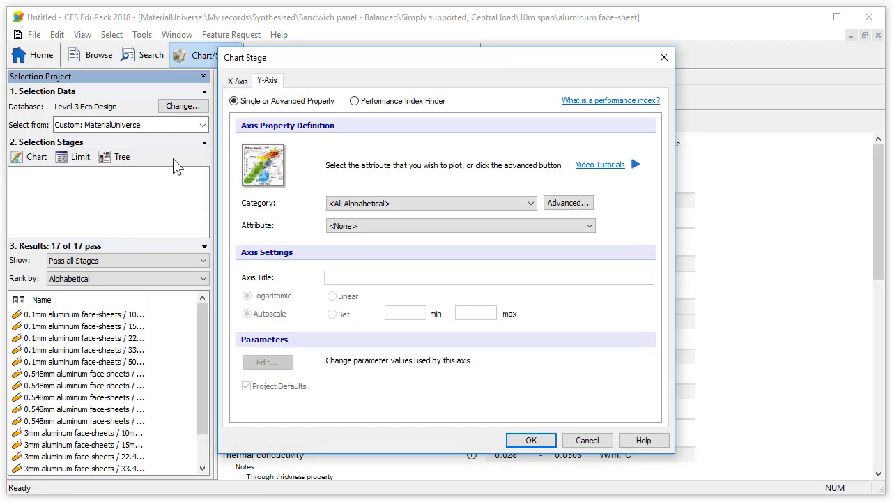
left_click(455, 228)
left_click_drag(590, 255, 586, 312)
left_click(356, 465)
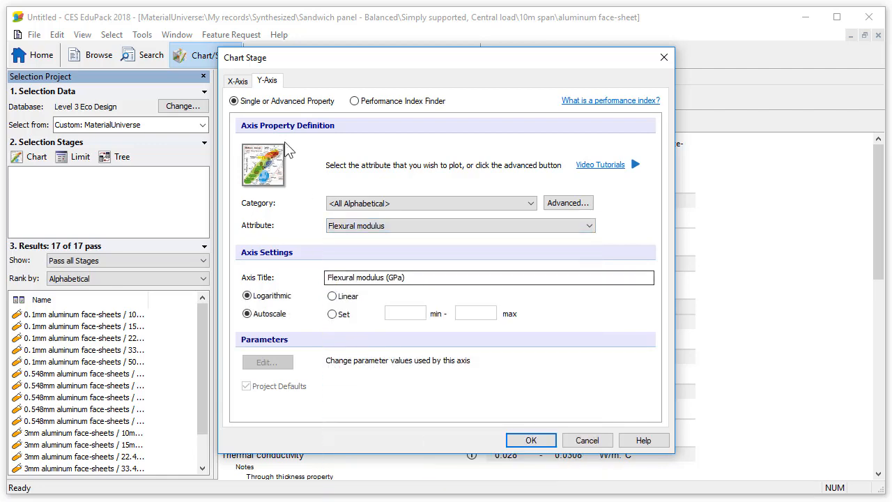
Assign Density to the X-axis and create the chart of Flexural modulus against Density
left_click(399, 228)
left_click_drag(589, 255, 589, 300)
left_click(465, 333)
left_click(548, 440)
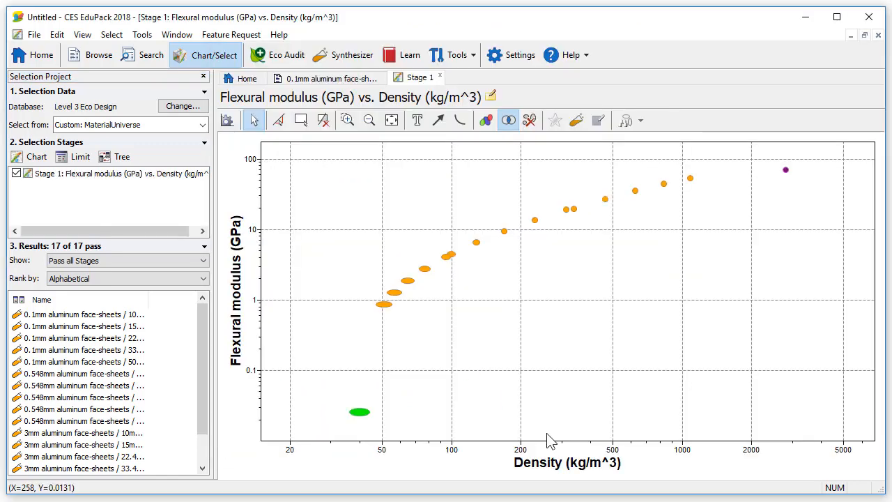